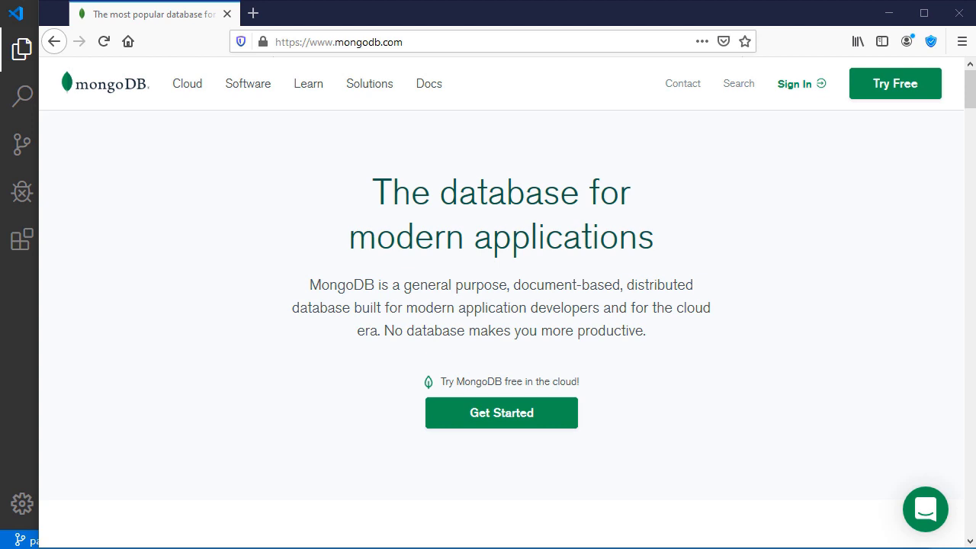
Open the MongoDB Atlas page from the Cloud menu and go to its 'Log in here' page.
mouse_move(178, 93)
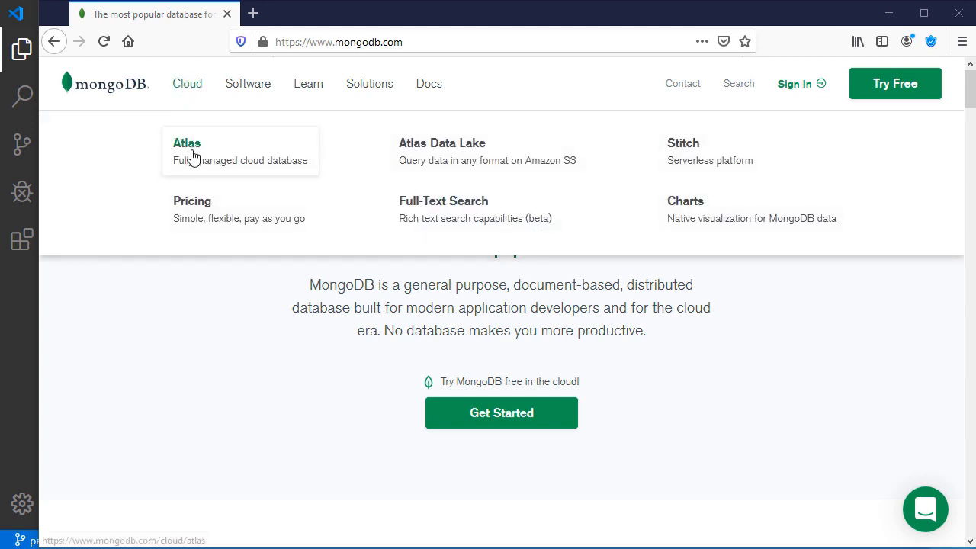
click(261, 154)
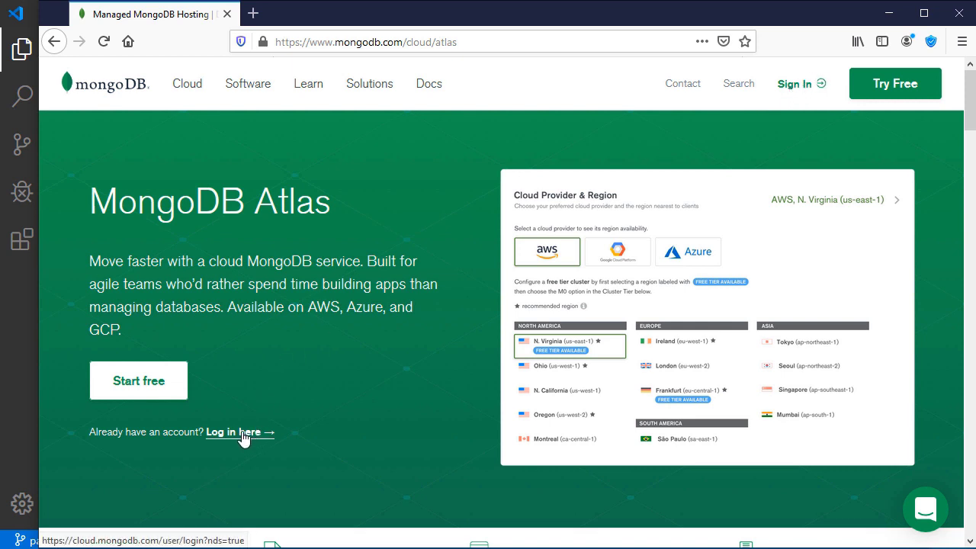
click(145, 387)
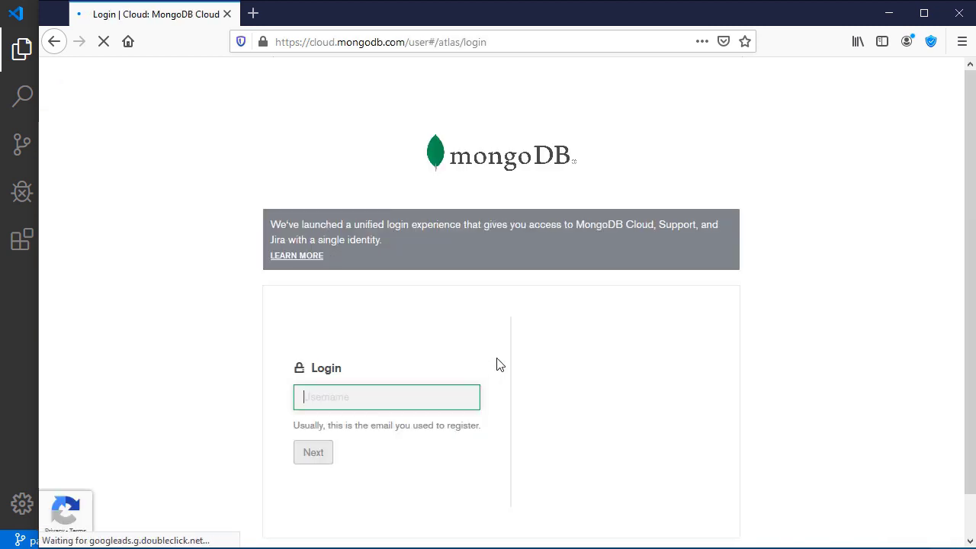
Sign in to Atlas with the browser's saved login, declining Firefox's offer to save it.
click(349, 372)
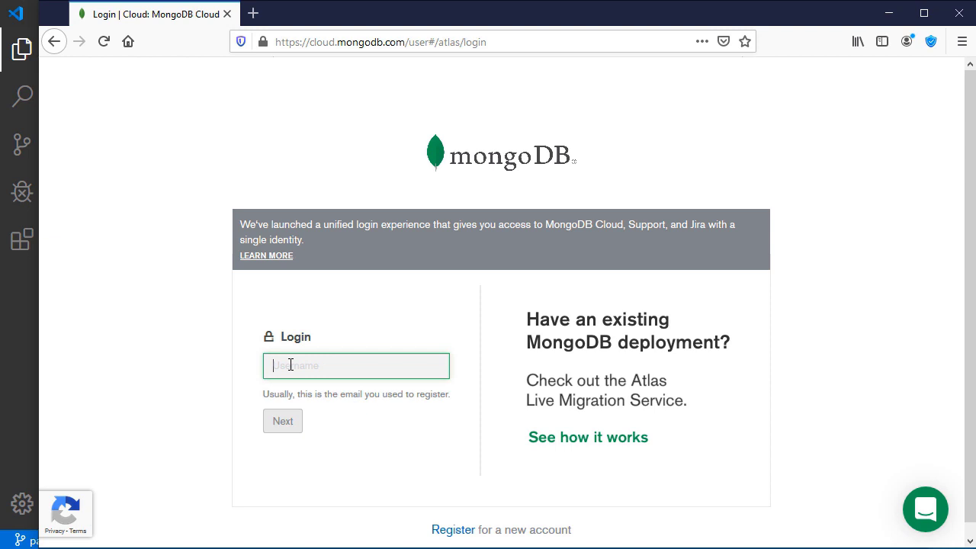
text(th)
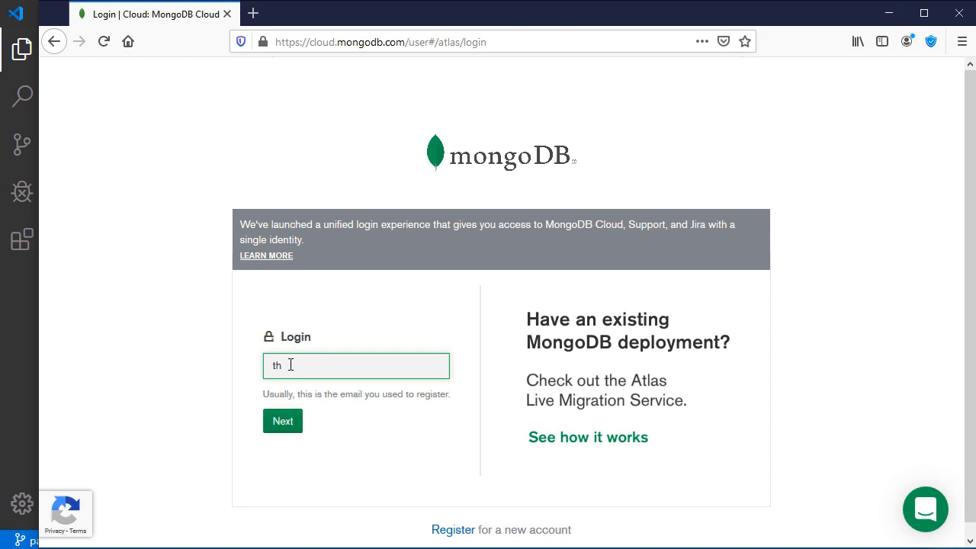
click(283, 393)
click(284, 453)
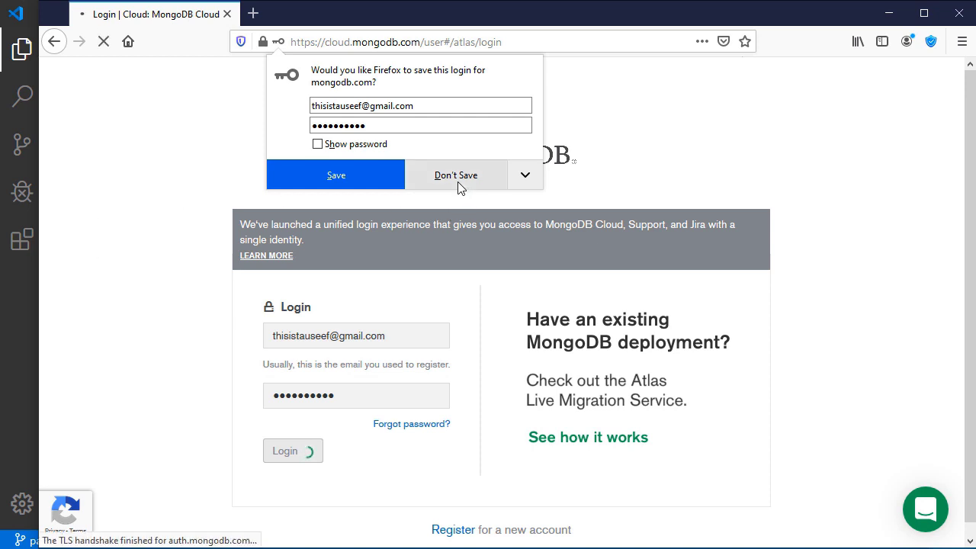
click(458, 183)
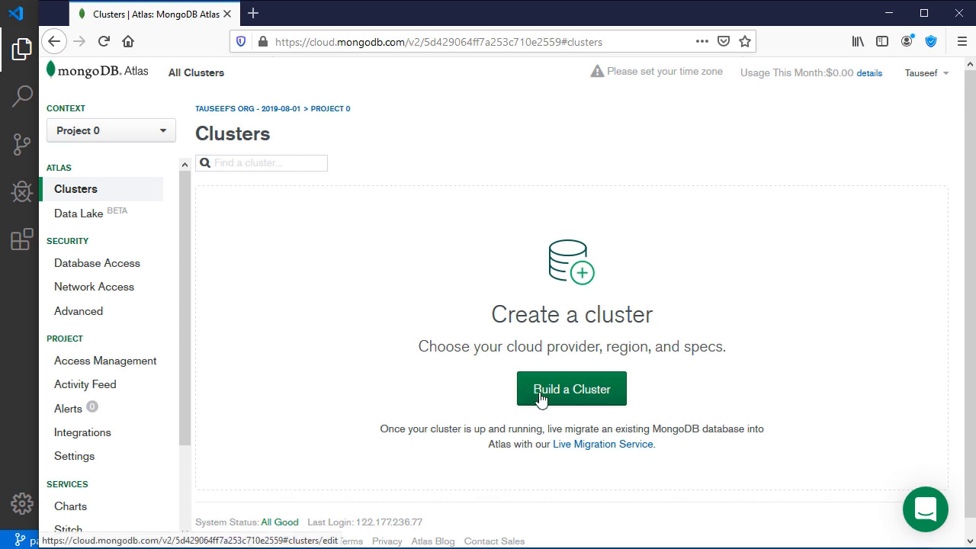
Begin building a cluster and choose the free Starter Clusters option.
click(599, 394)
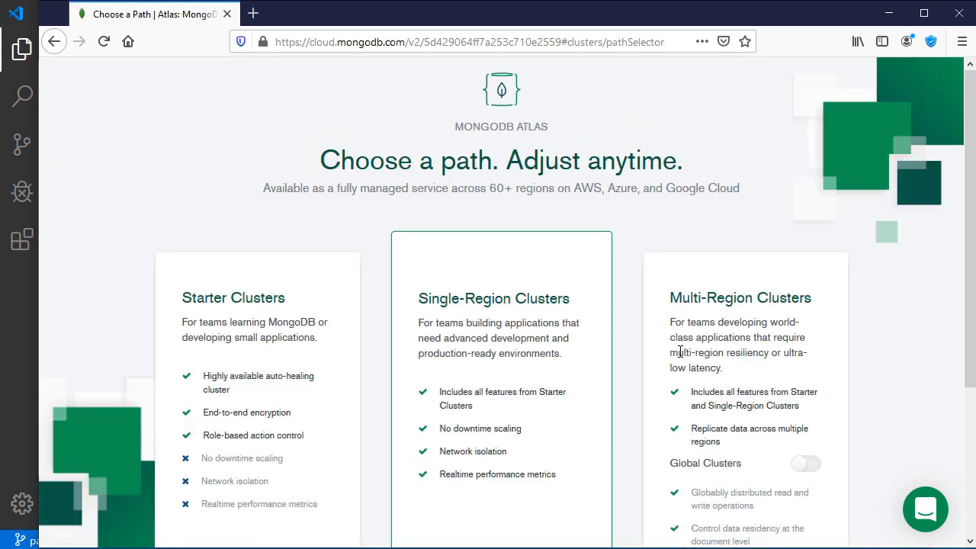
scroll(373, 264, down, 5)
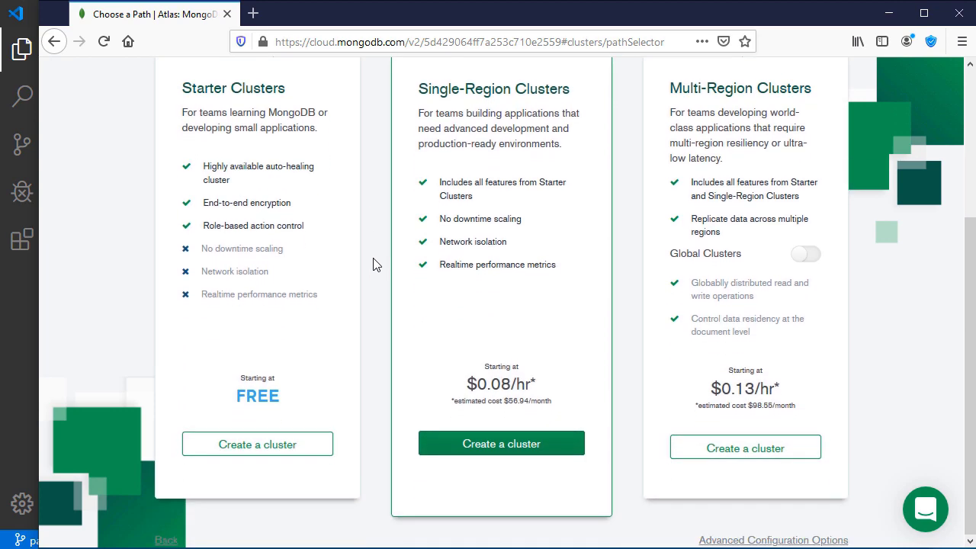
double_click(246, 395)
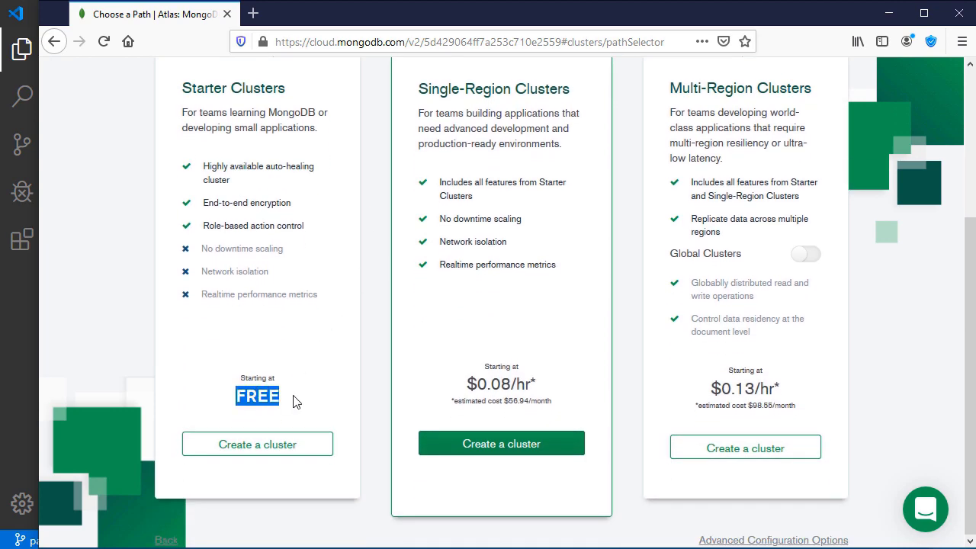
click(270, 448)
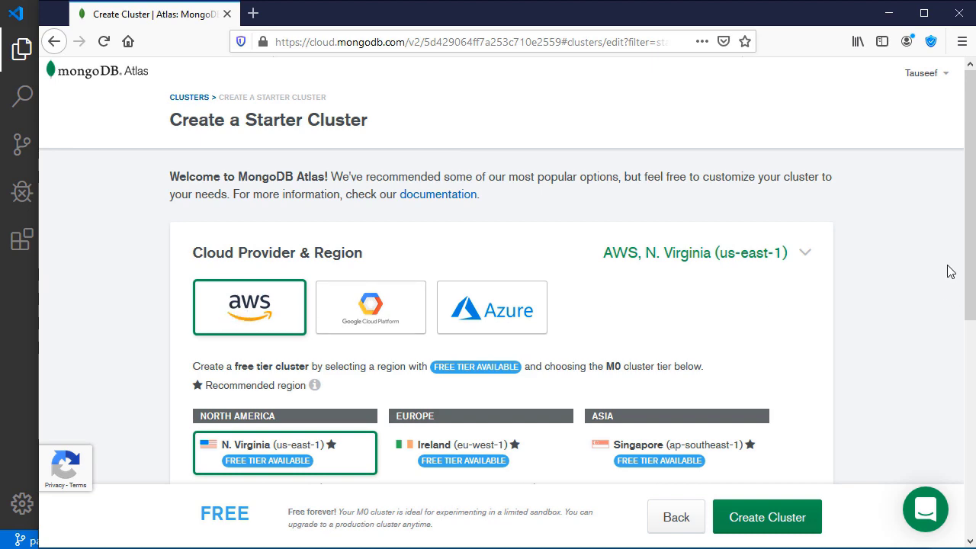
Pick the AWS Mumbai (ap-south-1) region and create the free M0 Cluster0.
drag(971, 264, 965, 342)
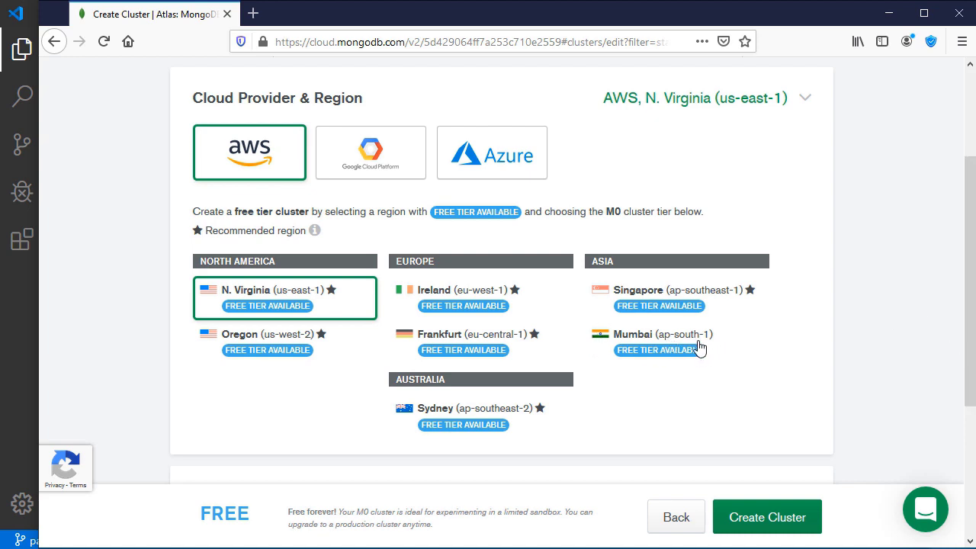
click(643, 348)
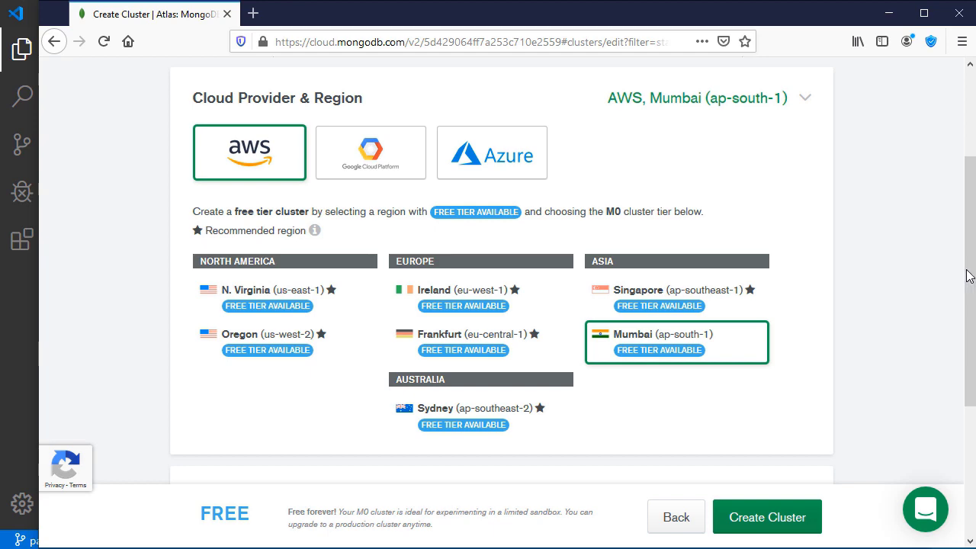
drag(966, 272, 937, 407)
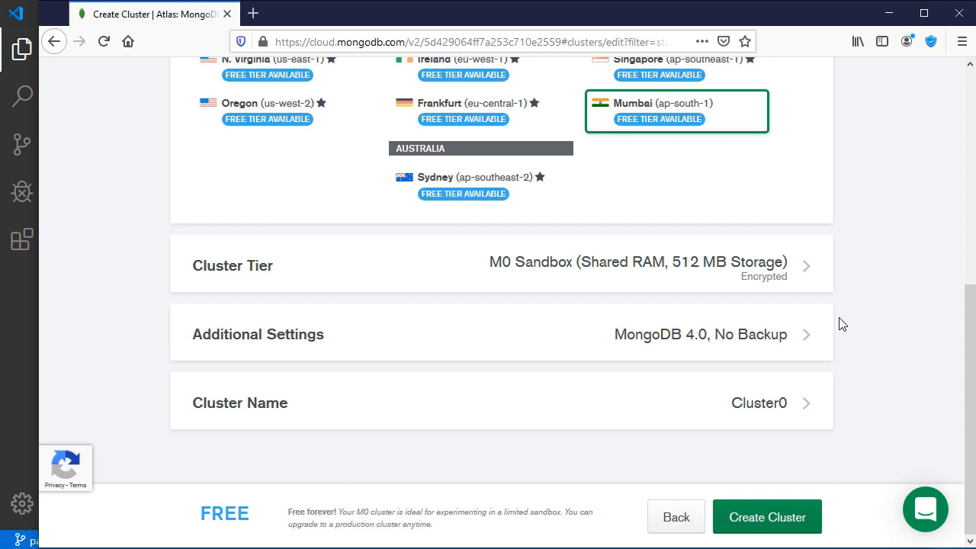
click(762, 525)
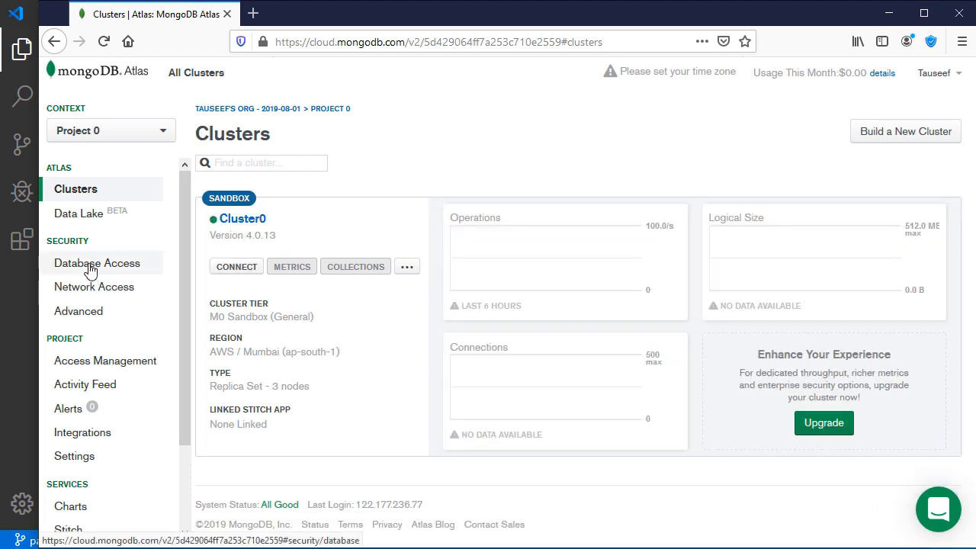
Delete the database user demoUser from Database Access and confirm the removal.
click(90, 269)
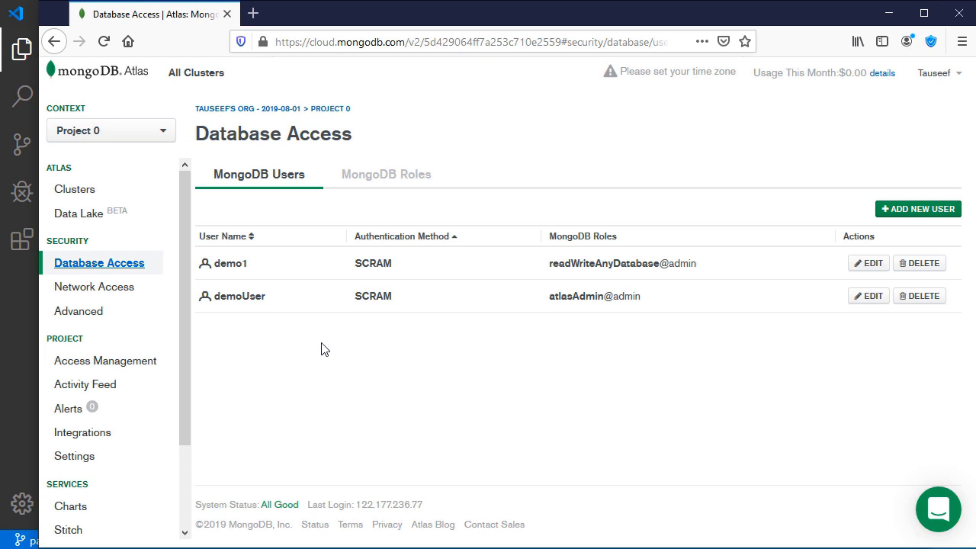
click(918, 298)
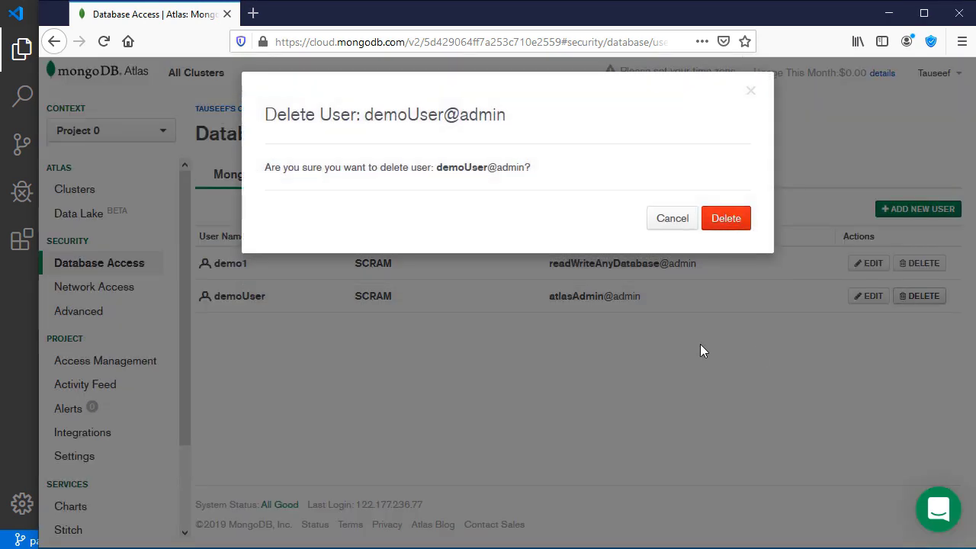
click(728, 221)
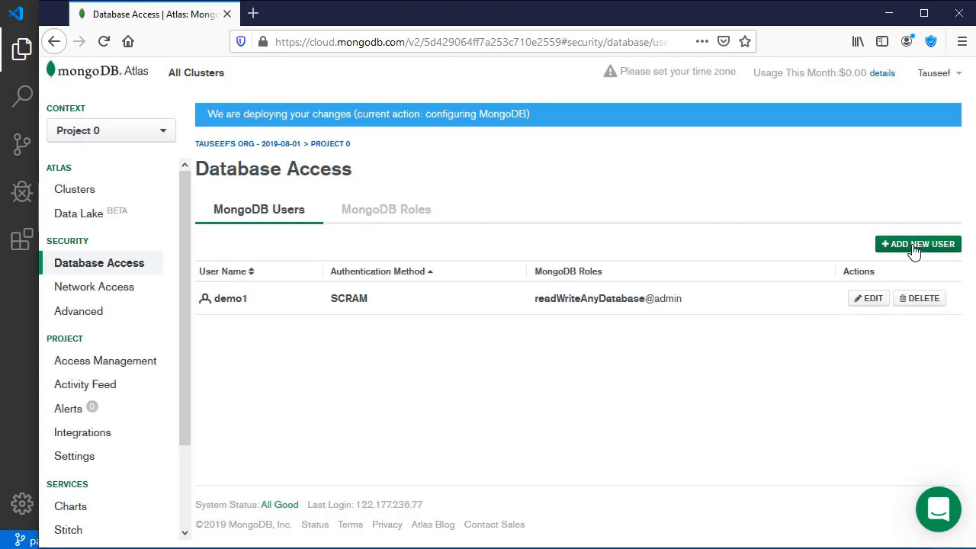
Fill in a new database user with a password, reveal it, and try to add the user.
click(913, 244)
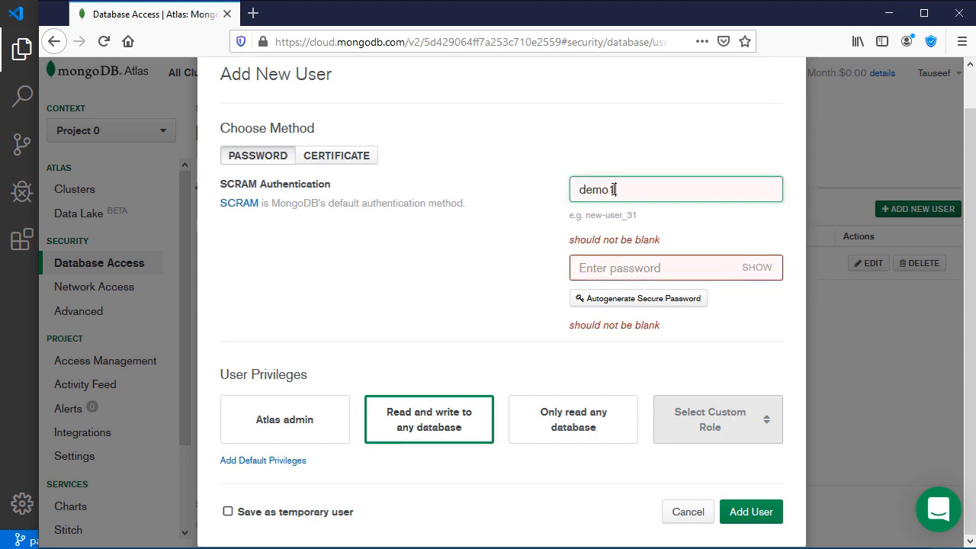
click(682, 266)
text(demo123456)
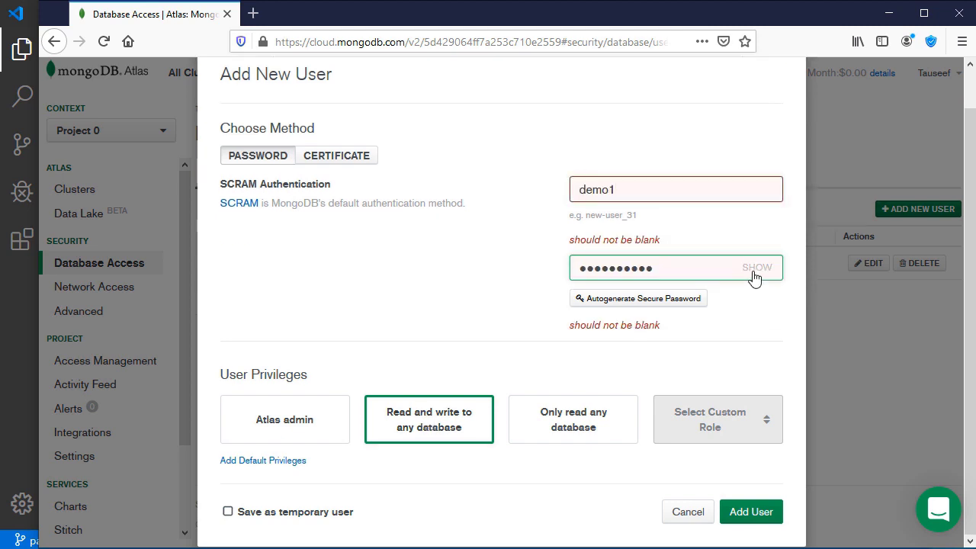
click(757, 268)
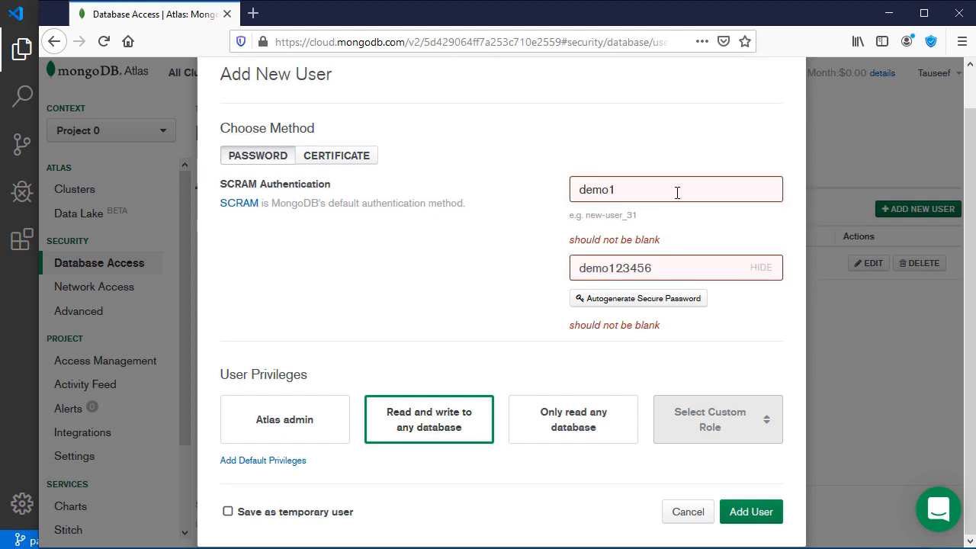
click(747, 511)
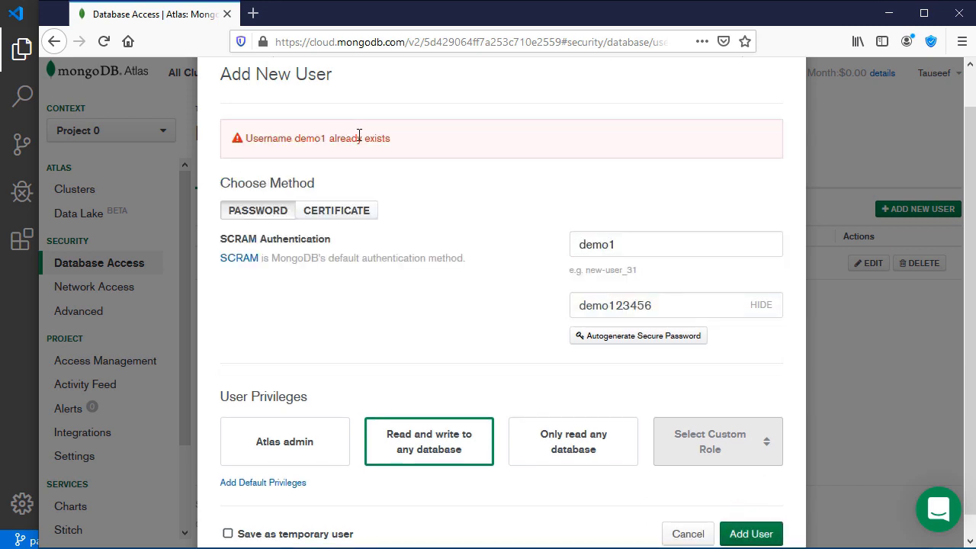
Change the username to the unique name demonew and submit the user.
click(615, 245)
key(BackSpace)
text(new)
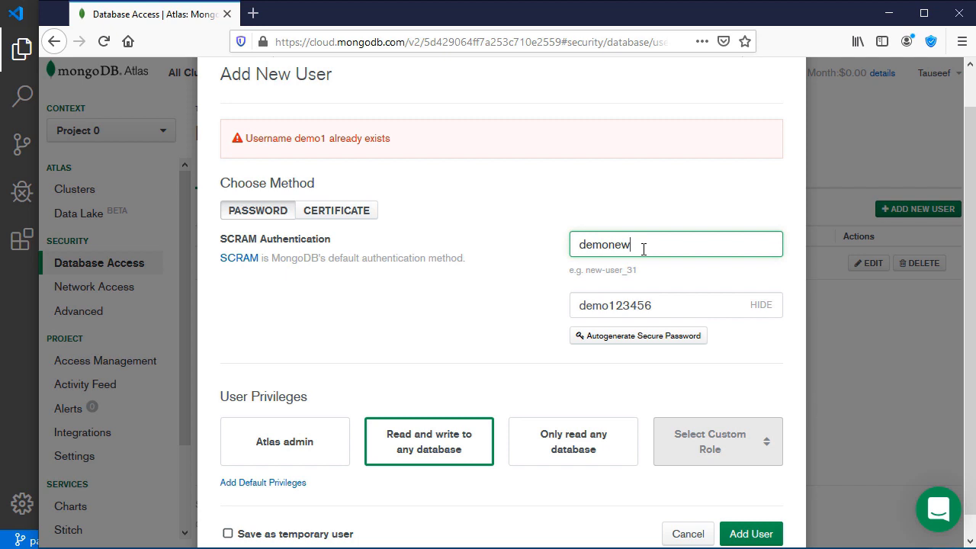
drag(609, 245, 640, 245)
key(Return)
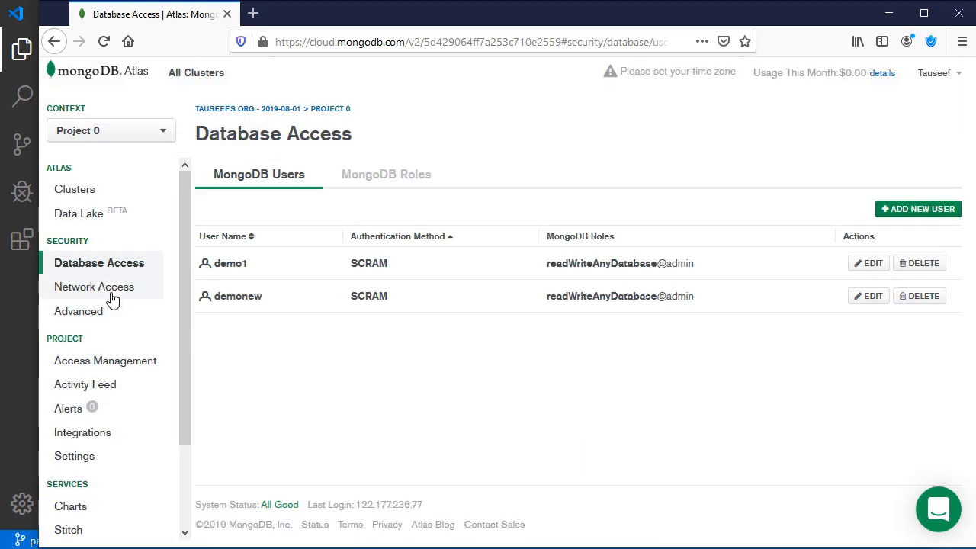
Delete the existing 0.0.0.0/0 entry from the Network Access IP whitelist.
click(121, 293)
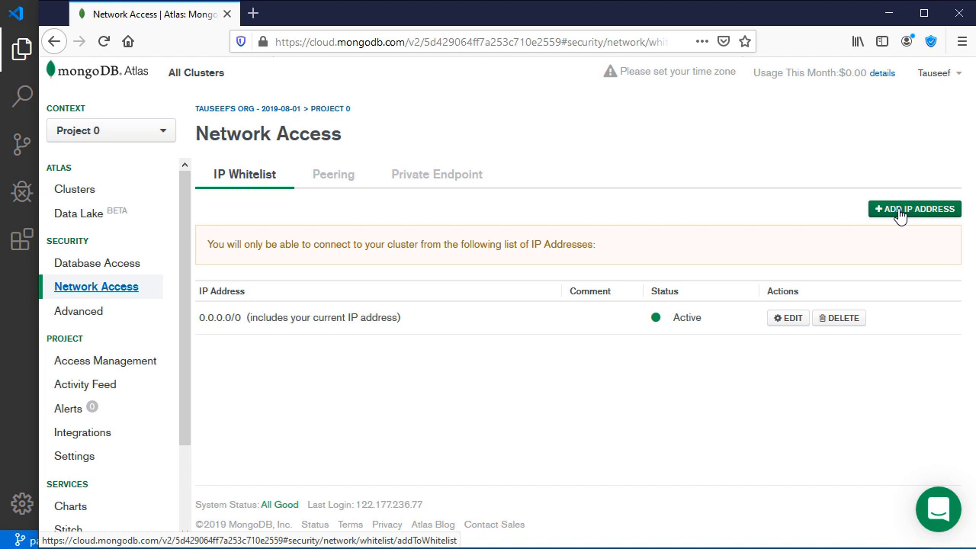
click(900, 215)
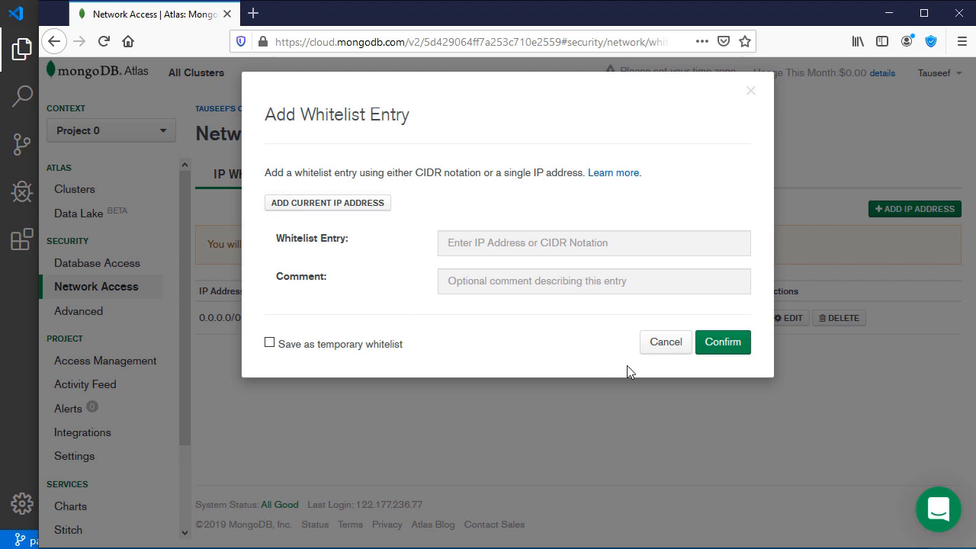
click(661, 348)
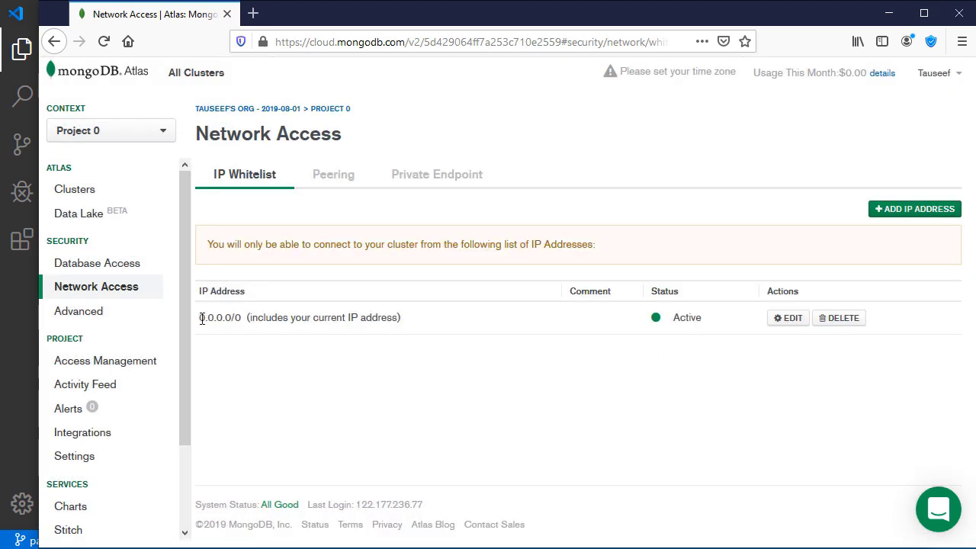
drag(200, 319, 242, 319)
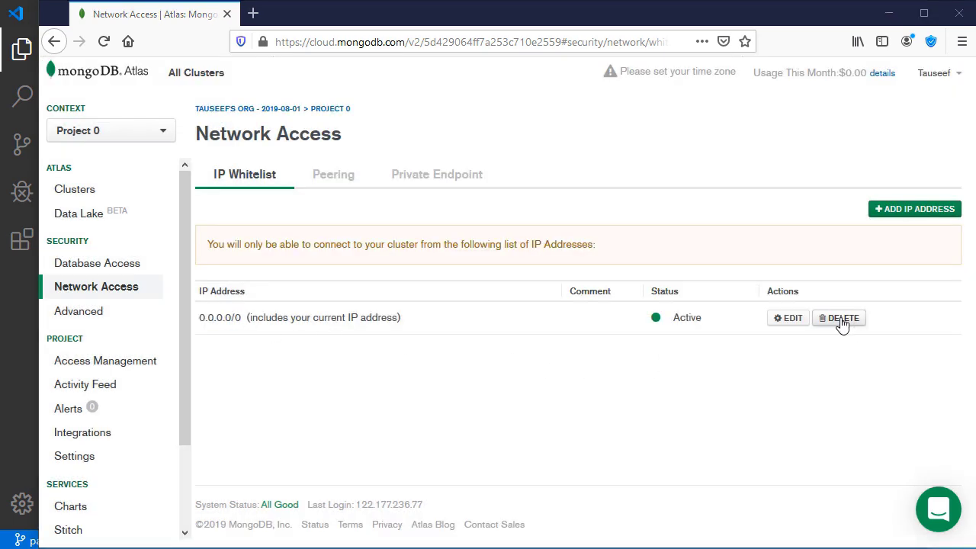
click(841, 318)
click(725, 220)
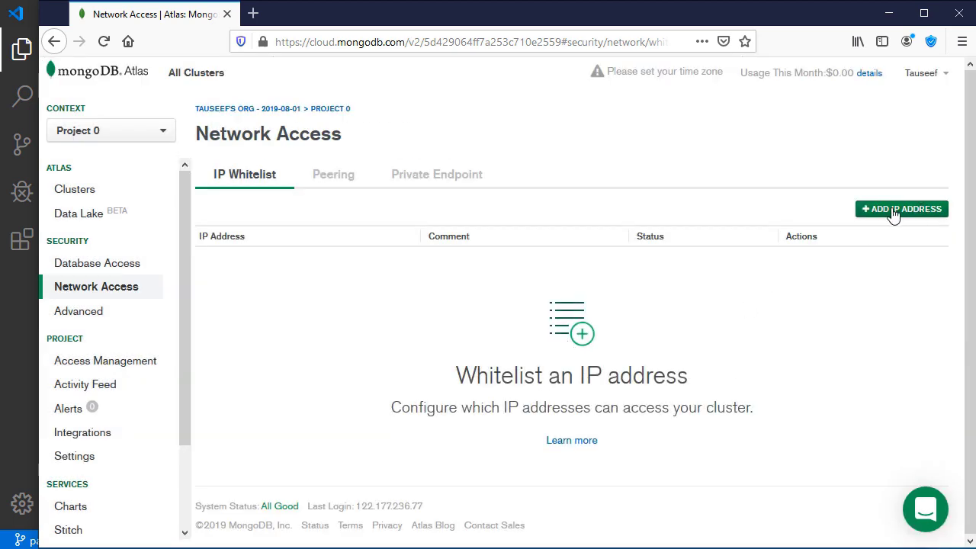
Add a new whitelist entry allowing access from anywhere (0.0.0.0/0).
click(888, 243)
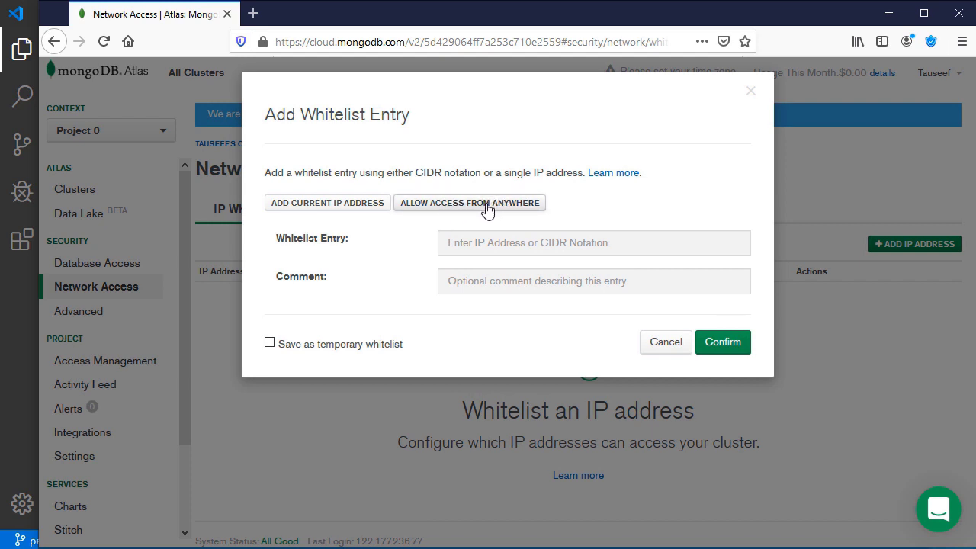
click(486, 206)
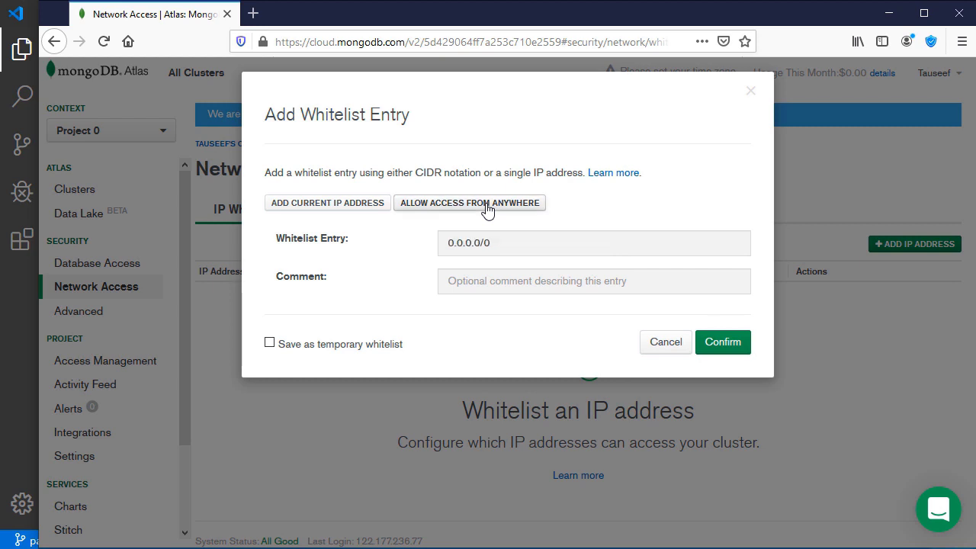
click(732, 350)
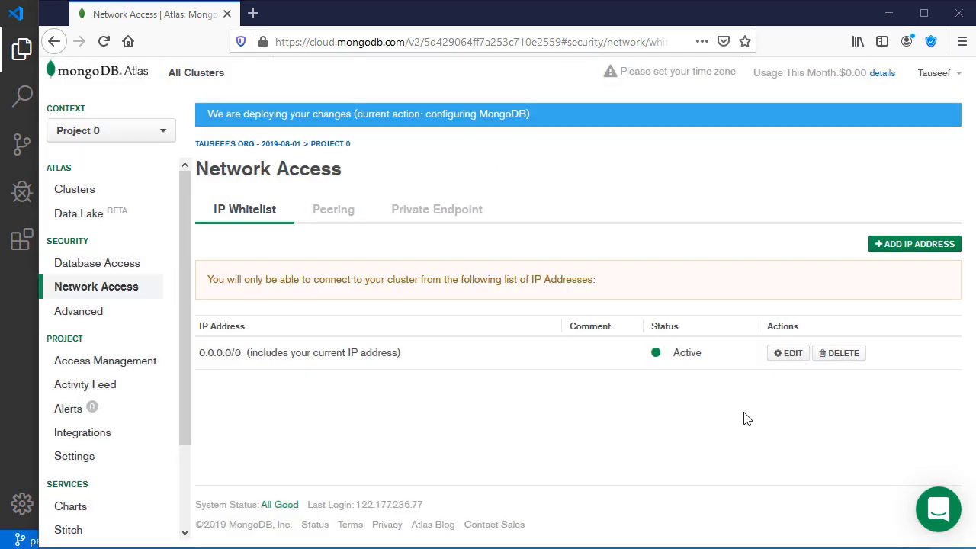
Show Cluster0's Connect Your Application string for Node.js 3.0 or later and select all of it.
click(93, 191)
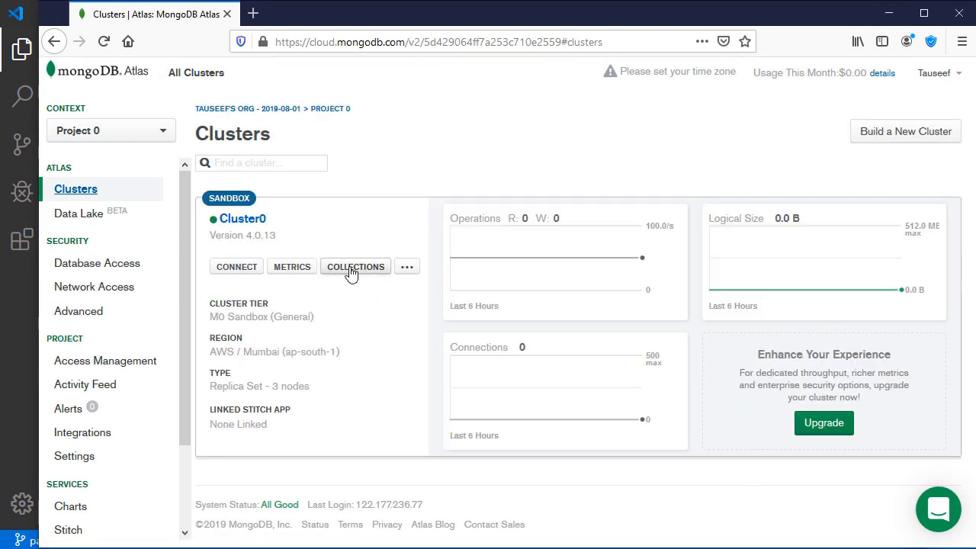
click(228, 273)
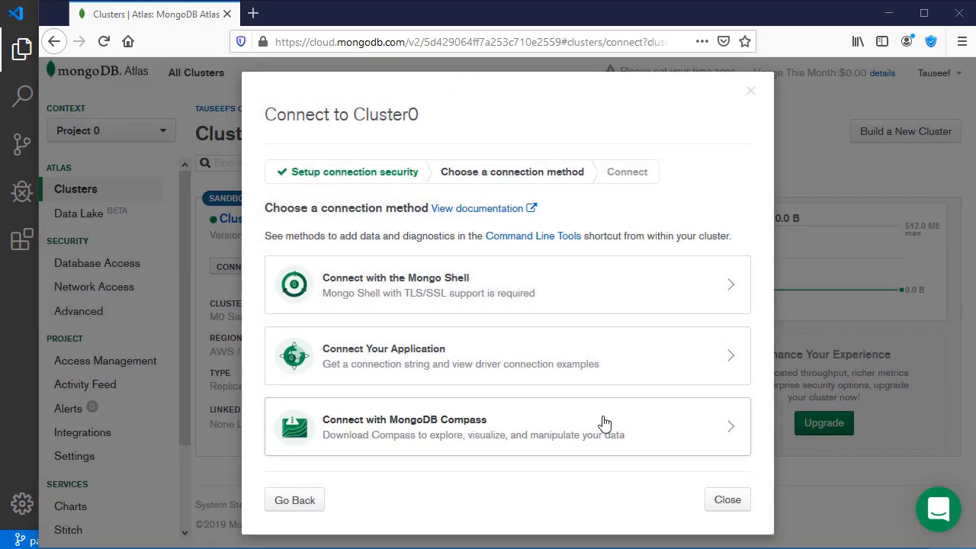
click(648, 363)
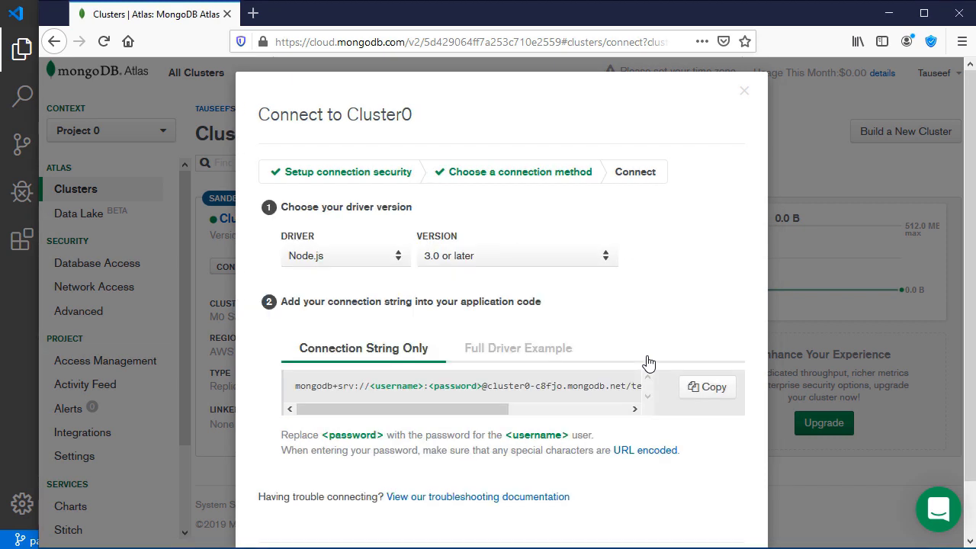
drag(323, 410, 511, 414)
drag(425, 412, 322, 414)
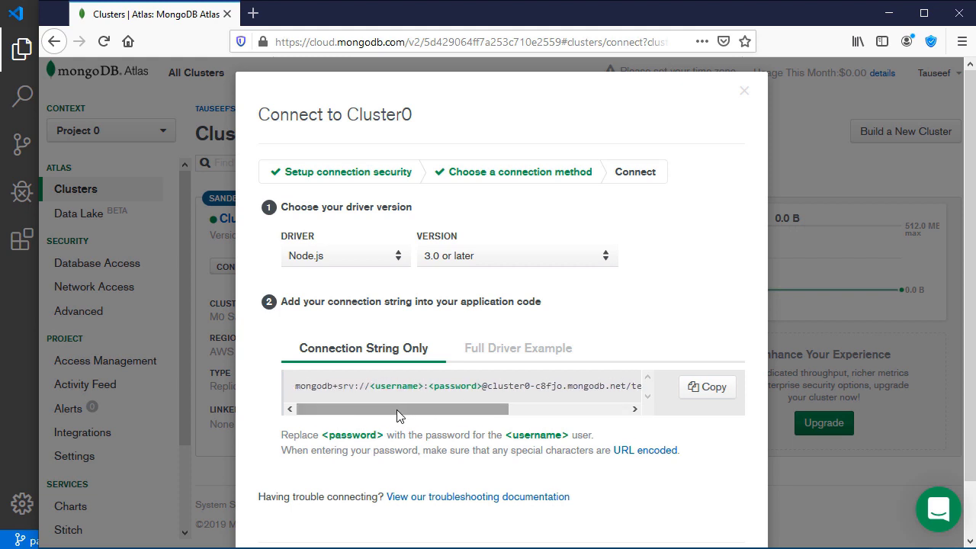
drag(400, 412, 552, 417)
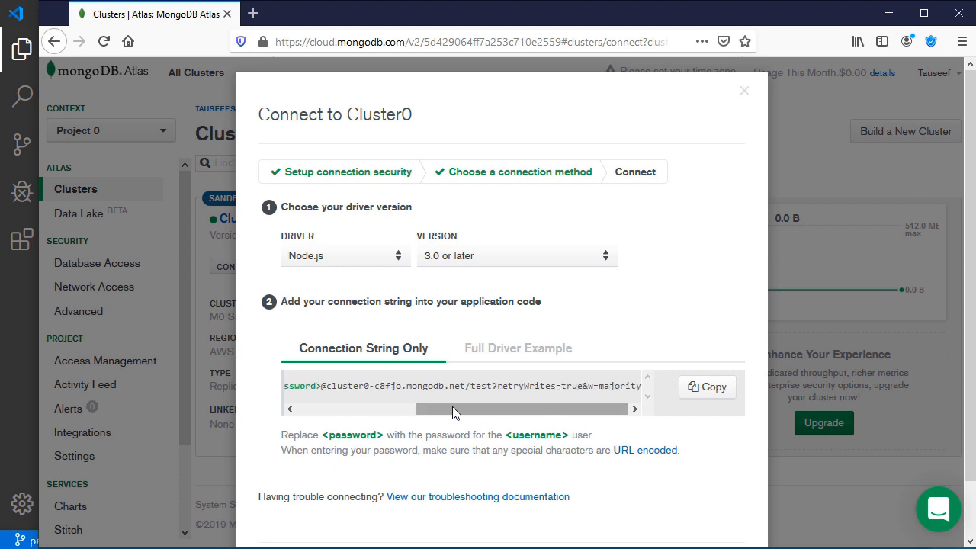
drag(433, 410, 639, 389)
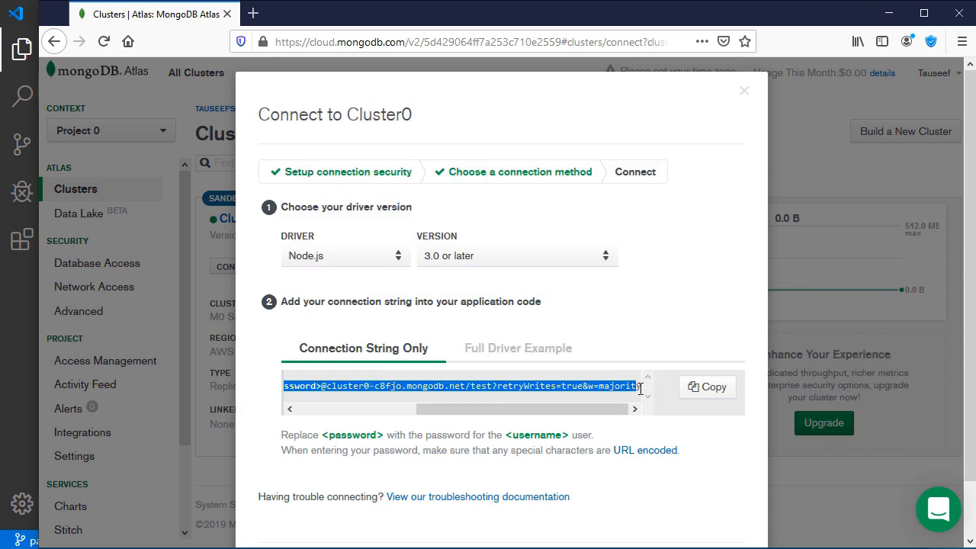
Stop the running nodemon server in the VS Code terminal with Ctrl+C and confirm with y.
key(alt+Tab)
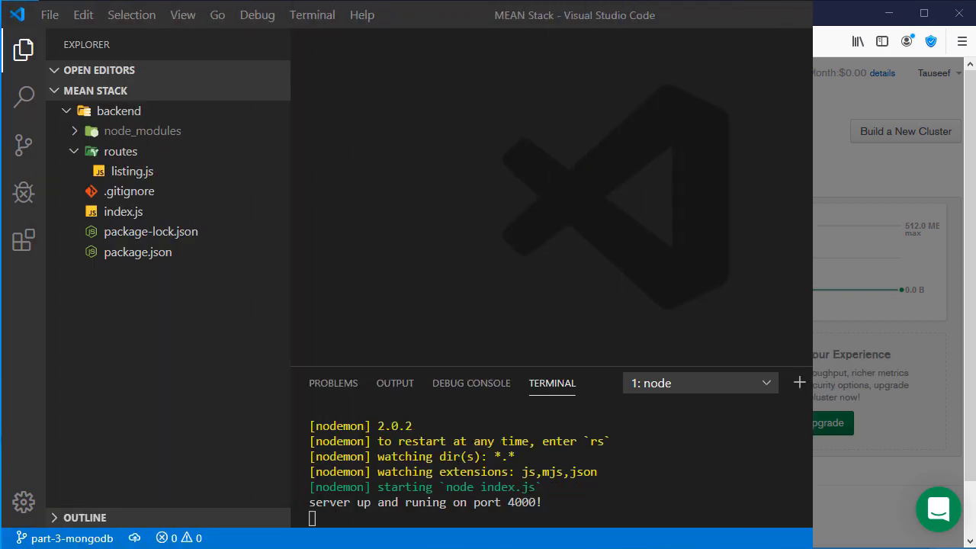
click(333, 516)
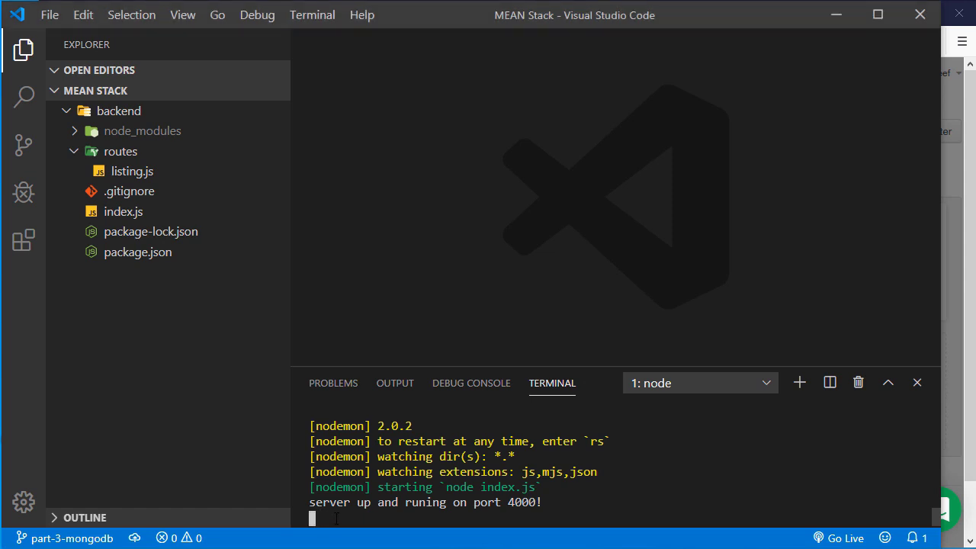
key(ctrl+c)
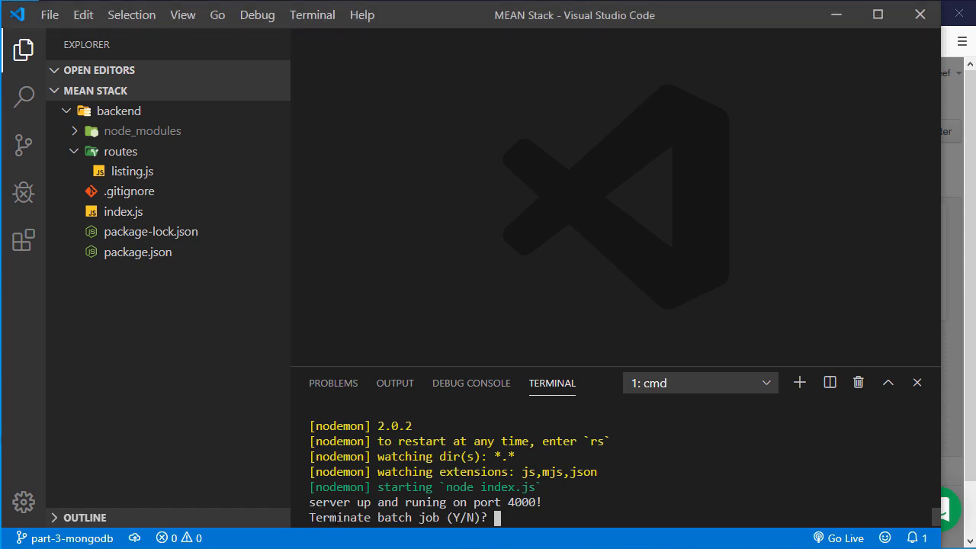
text(y)
key(Return)
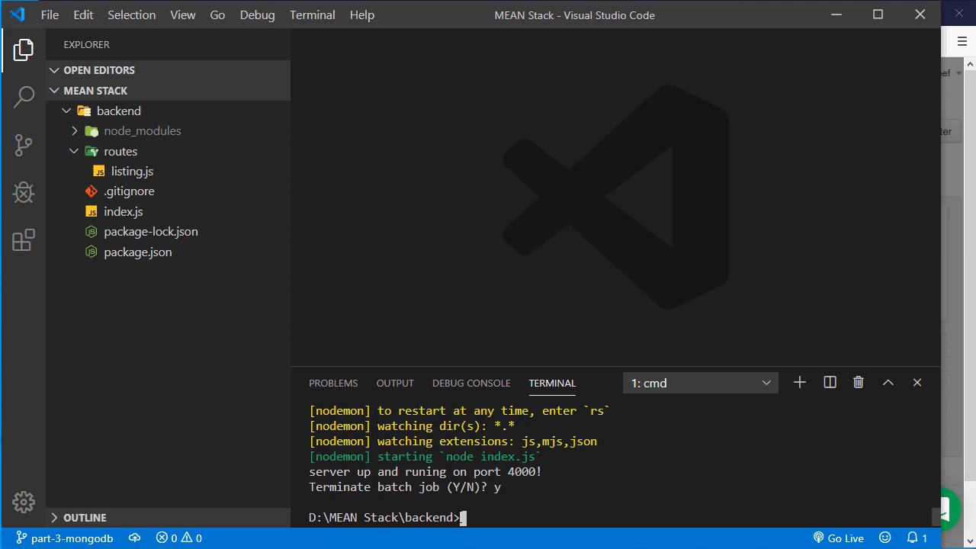
Run npm i mongoose in the backend folder to install mongoose.
drag(460, 517, 357, 517)
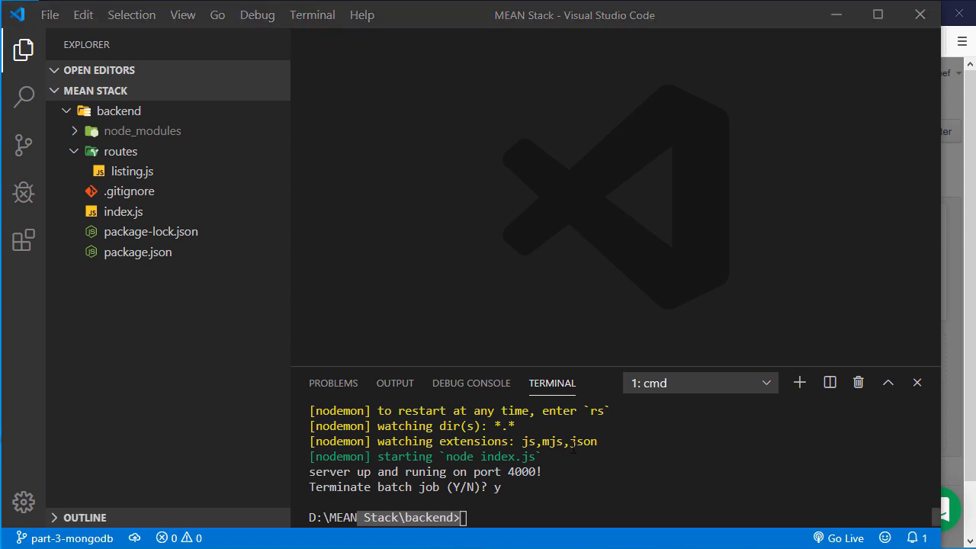
click(477, 512)
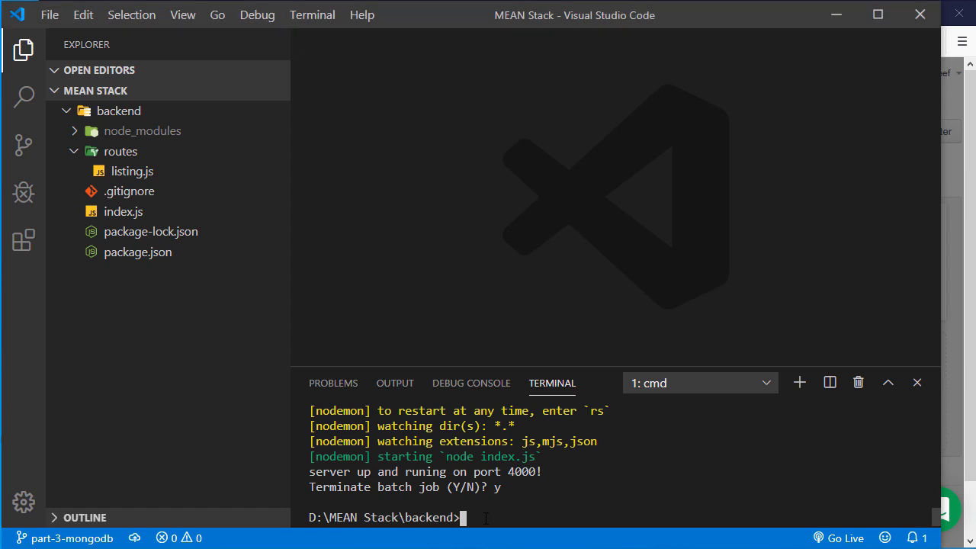
key(ctrl+v)
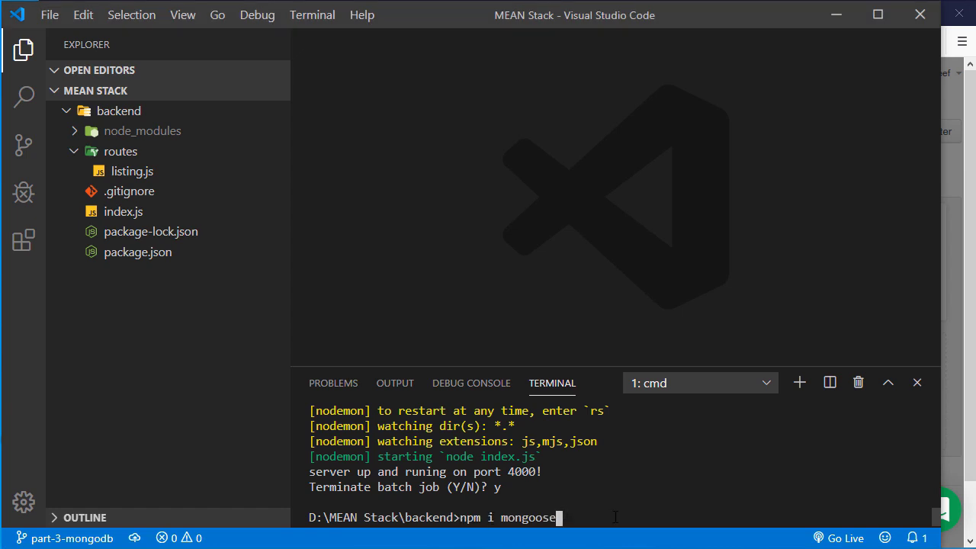
key(Return)
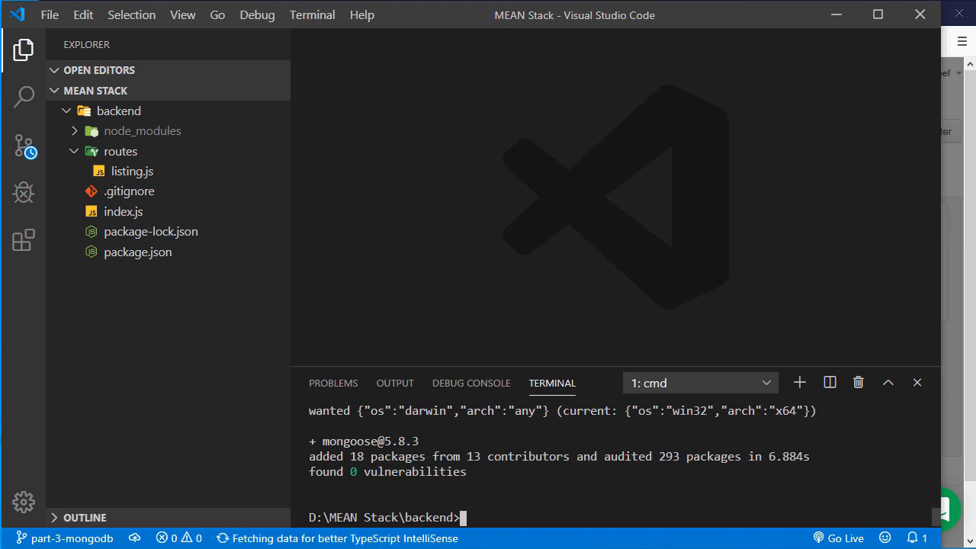
In index.js, add const mongoose = require("mongoose"); below the express setup.
click(124, 214)
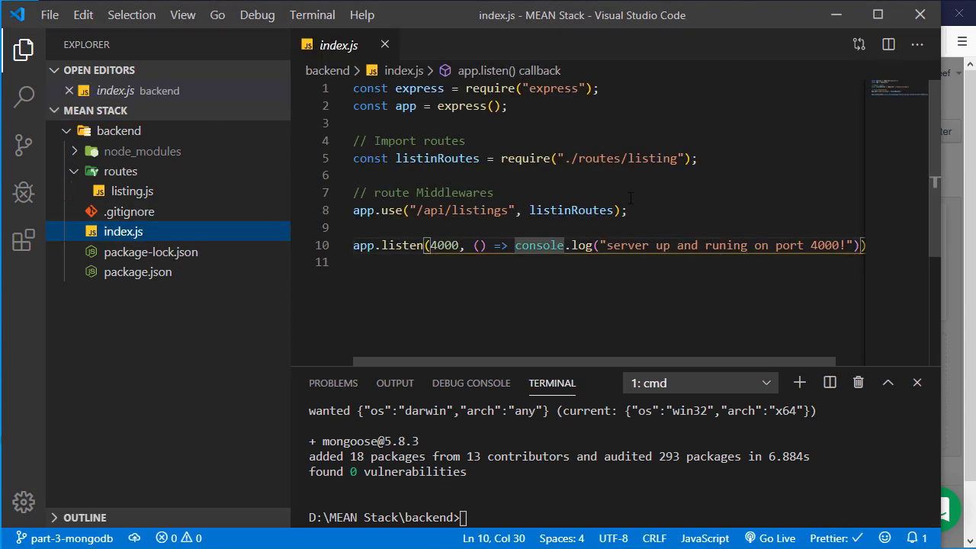
click(565, 132)
key(Return)
key(Return)
key(Up)
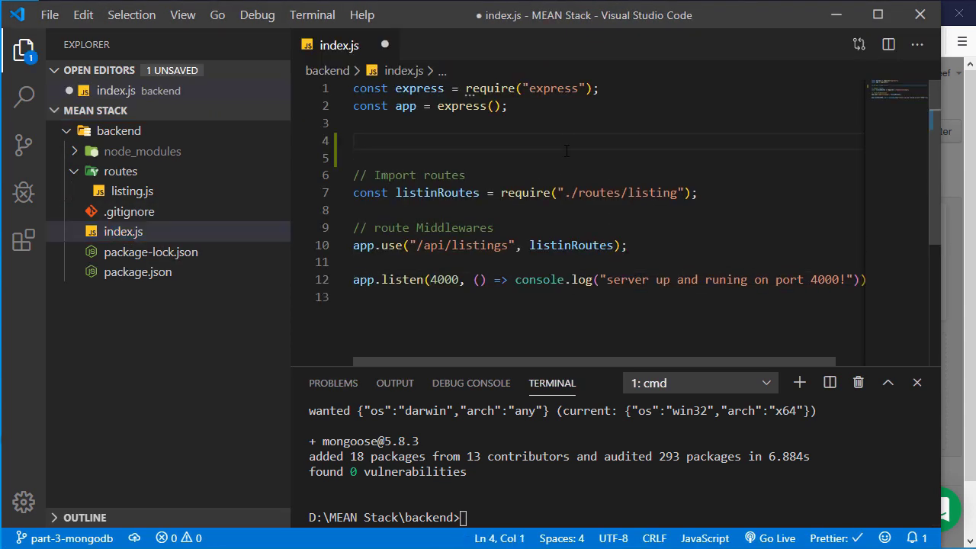
text(const mongoose = require("mongoose");)
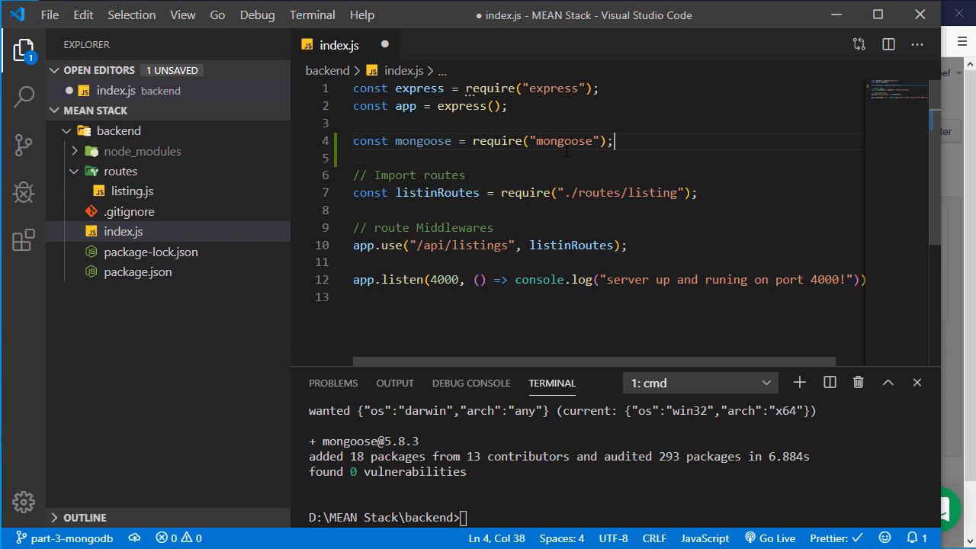
key(Return)
key(Return)
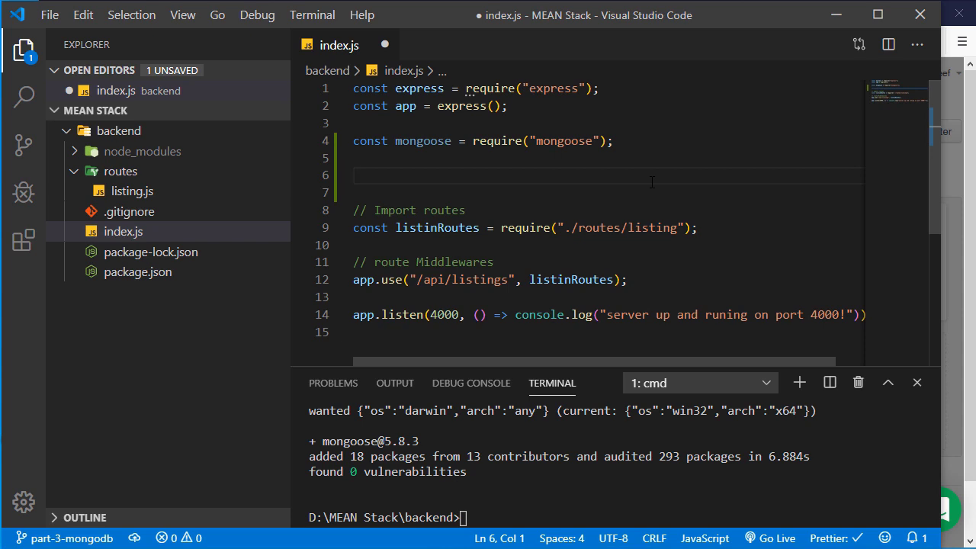
Add a '// connect to db' comment followed by mongoose.connect("",).
text(// connect to db)
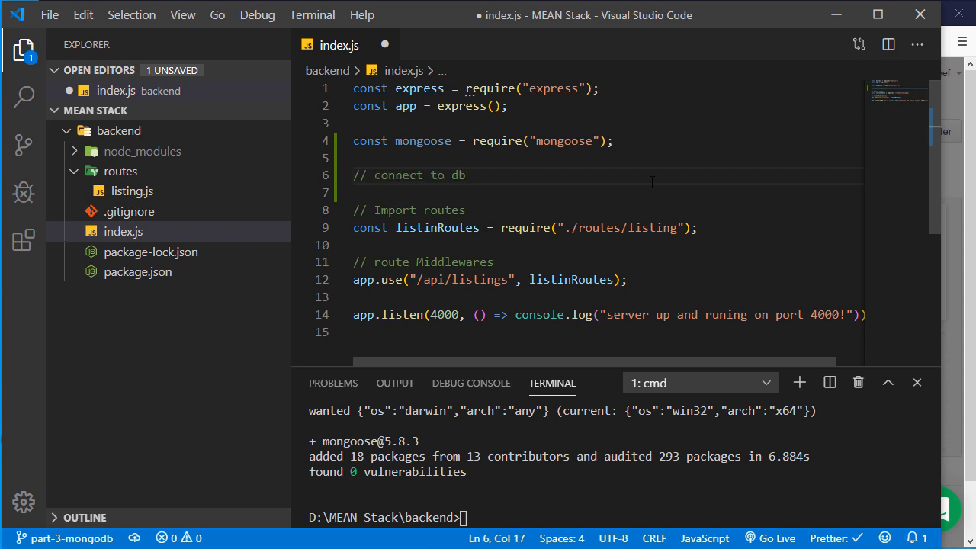
key(Return)
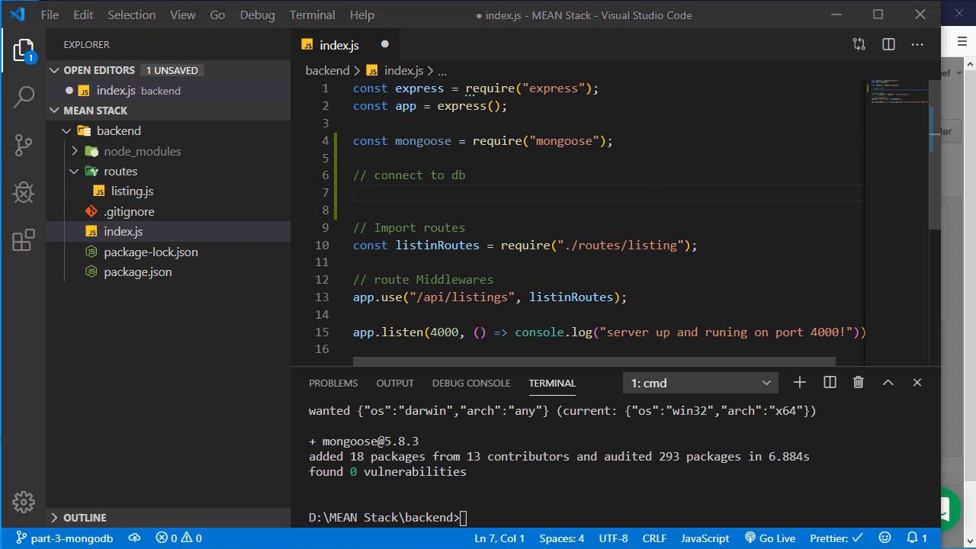
click(485, 193)
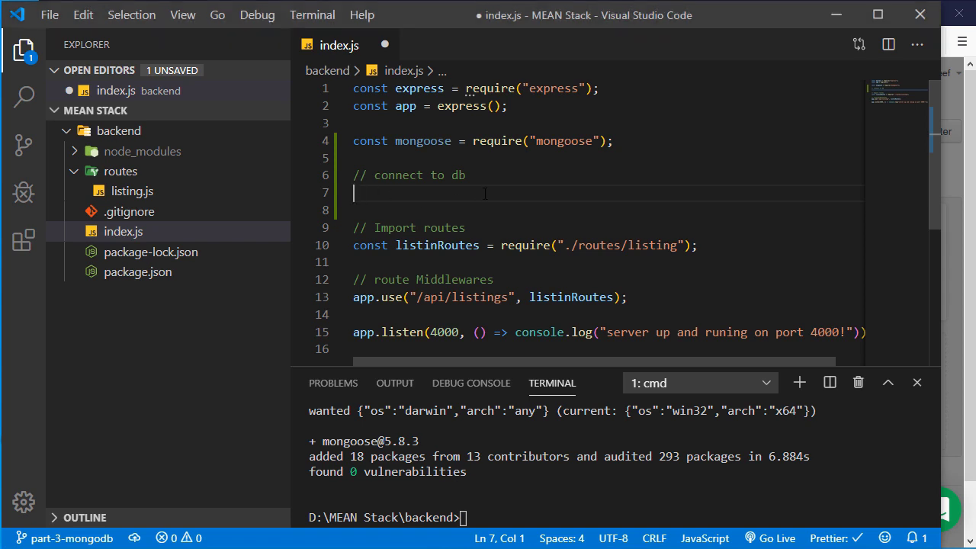
text(mongoose.connect())
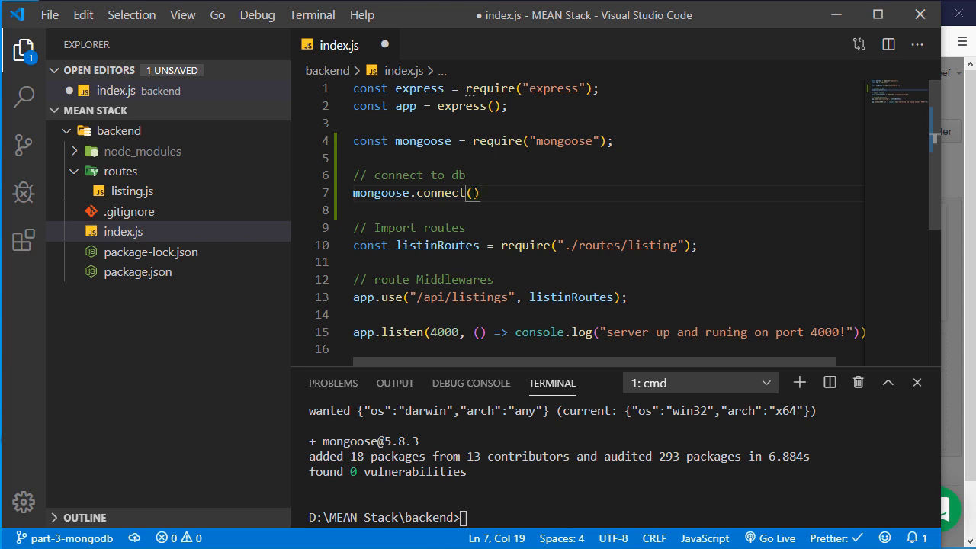
key(Left)
text("",)
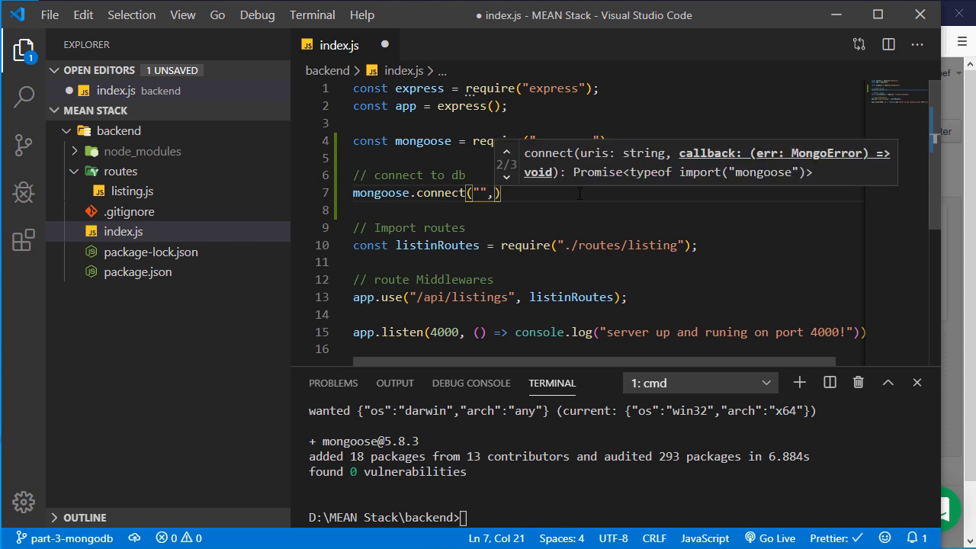